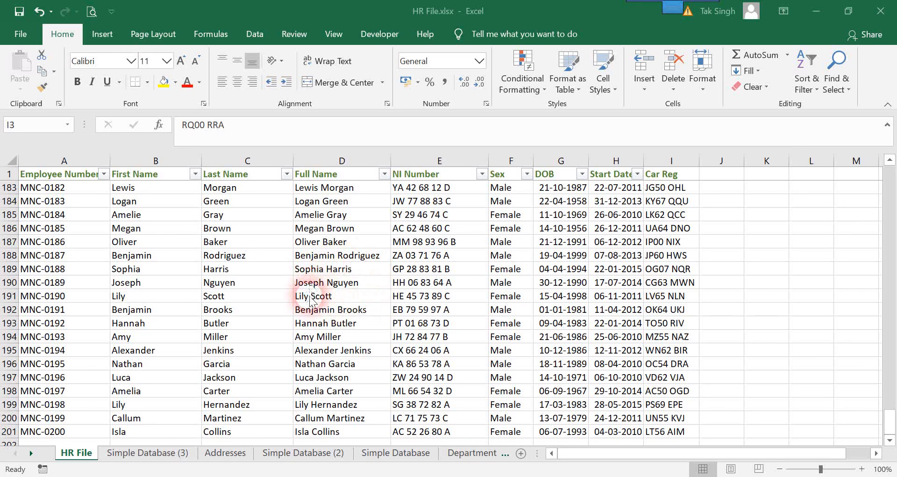
Add a new worksheet after the HR File sheet and rename it "Car reg lookup"
{"action": "left_click", "coordinate": [522, 453]}
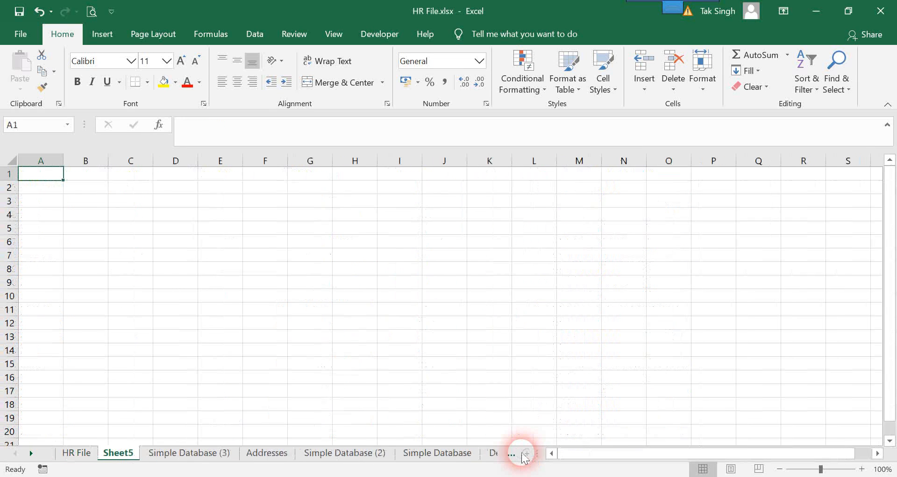
{"action": "left_click_drag", "start_coordinate": [132, 460], "coordinate": [222, 465]}
{"action": "type", "text": "Car reg"}
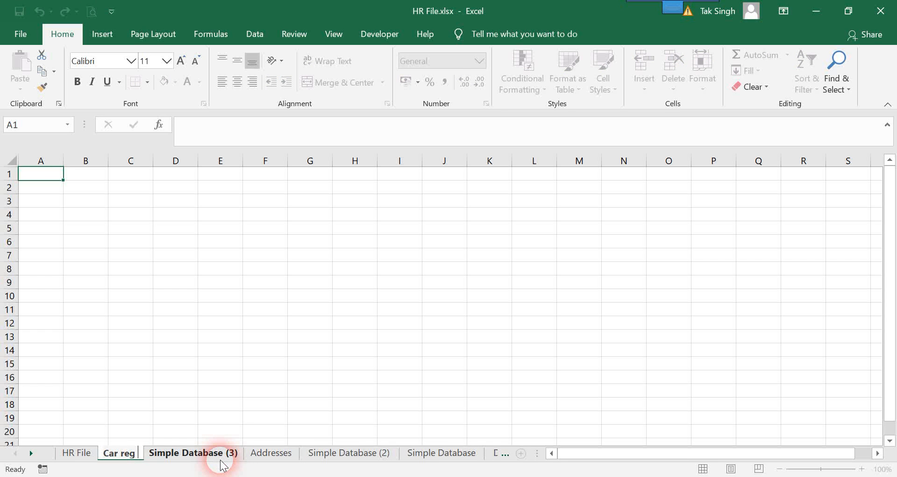
{"action": "type", "text": " lookup"}
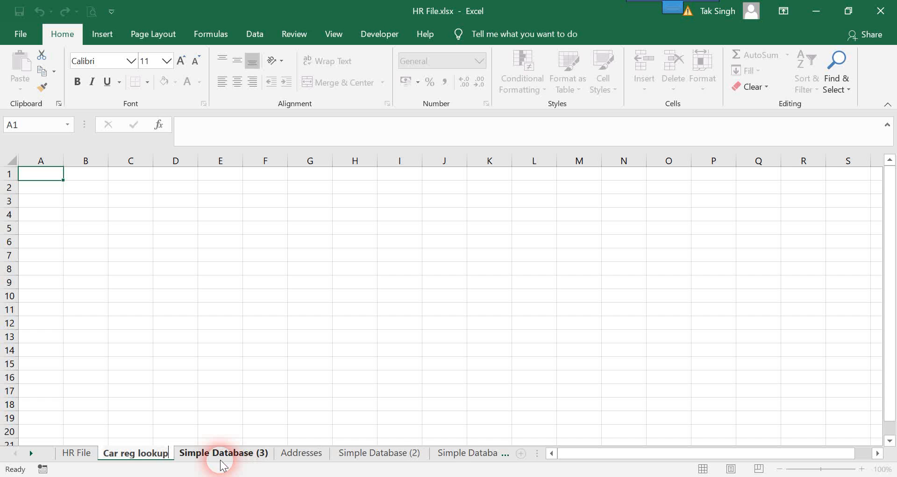
{"action": "key", "text": "Return"}
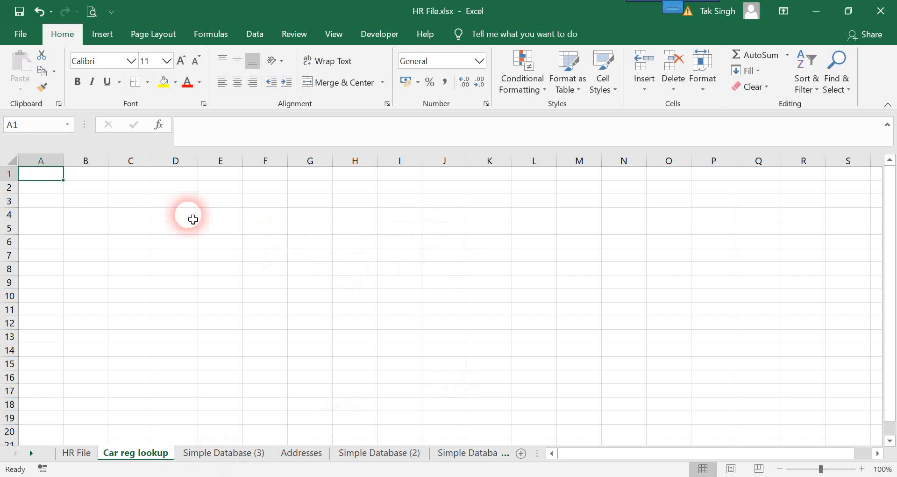
Copy the car registration from cell I3 of the HR File sheet into cell B3 of Car reg lookup
{"action": "left_click", "coordinate": [75, 200]}
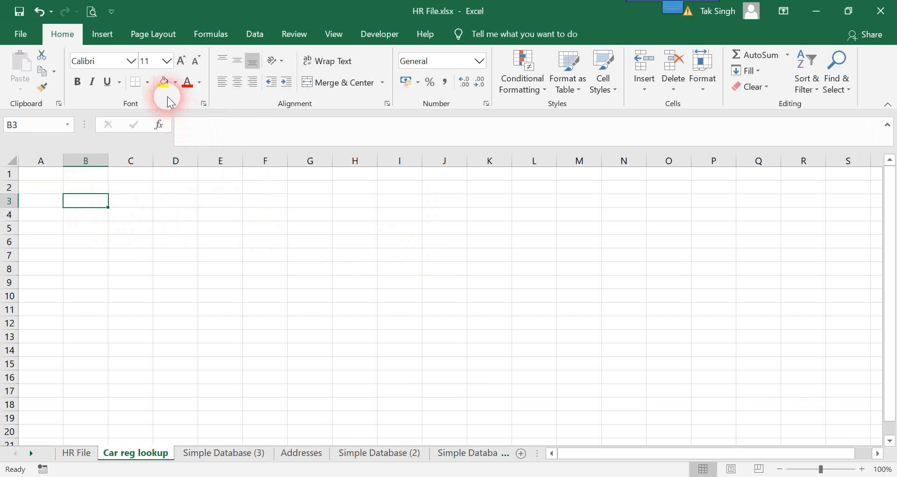
{"action": "left_click", "coordinate": [76, 452]}
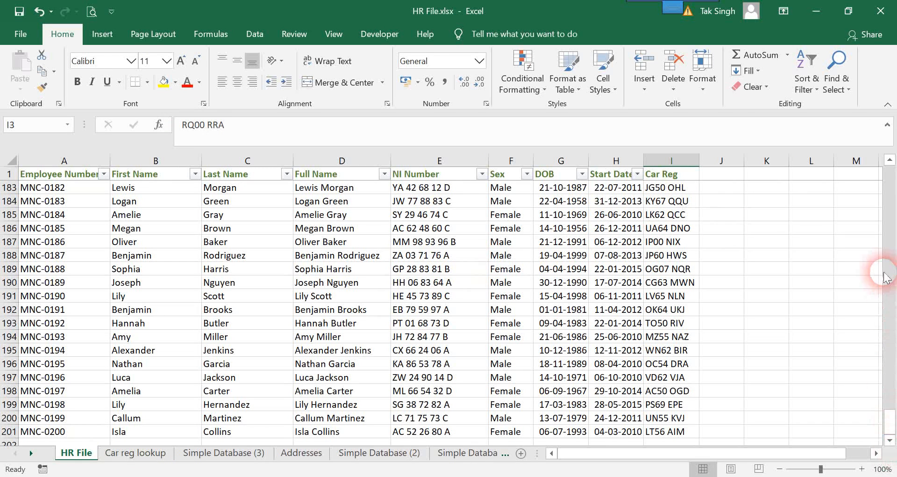
{"action": "left_click_drag", "start_coordinate": [891, 414], "coordinate": [887, 166]}
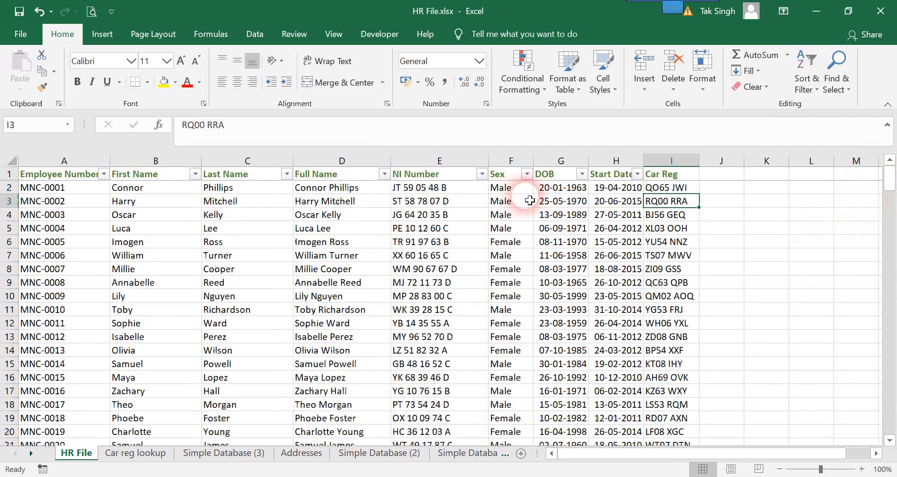
{"action": "left_click", "coordinate": [673, 189]}
{"action": "left_click", "coordinate": [673, 203]}
{"action": "key", "text": "ctrl+c"}
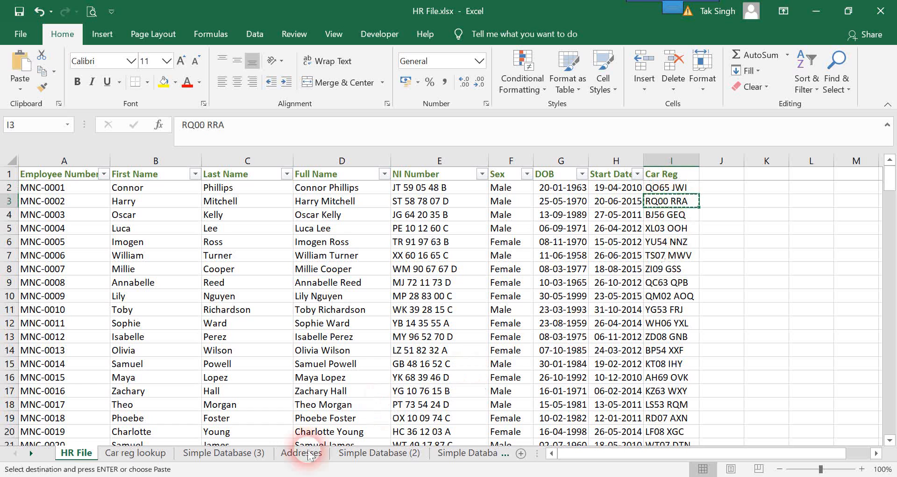
{"action": "left_click", "coordinate": [135, 452]}
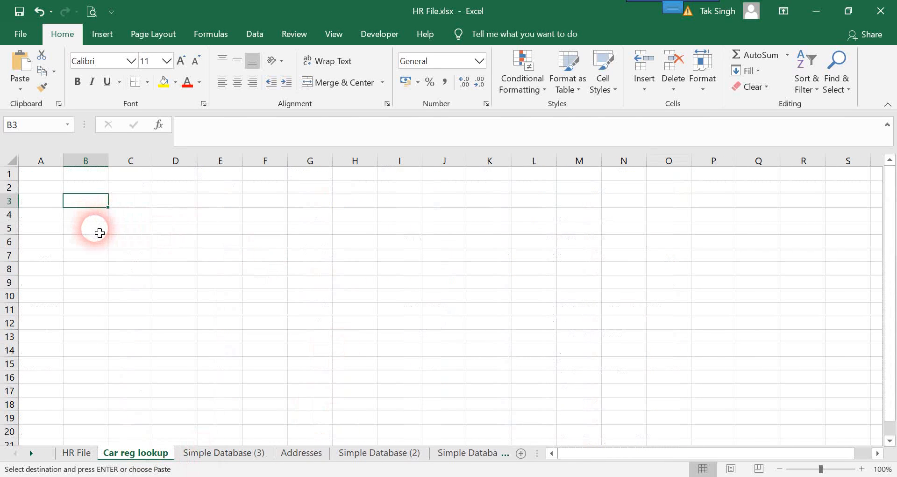
{"action": "key", "text": "ctrl+v"}
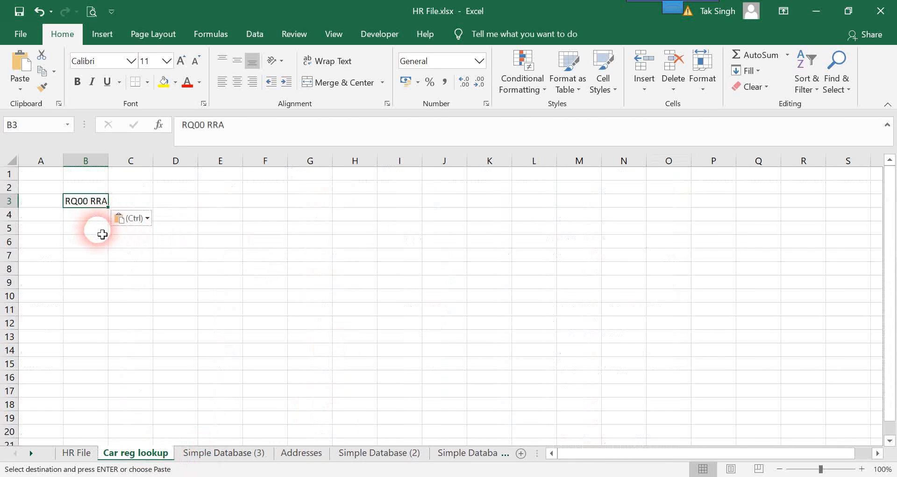
Fill cell B3 with yellow and auto-fit the width of column B to its contents
{"action": "left_click", "coordinate": [163, 82]}
{"action": "left_click", "coordinate": [186, 207]}
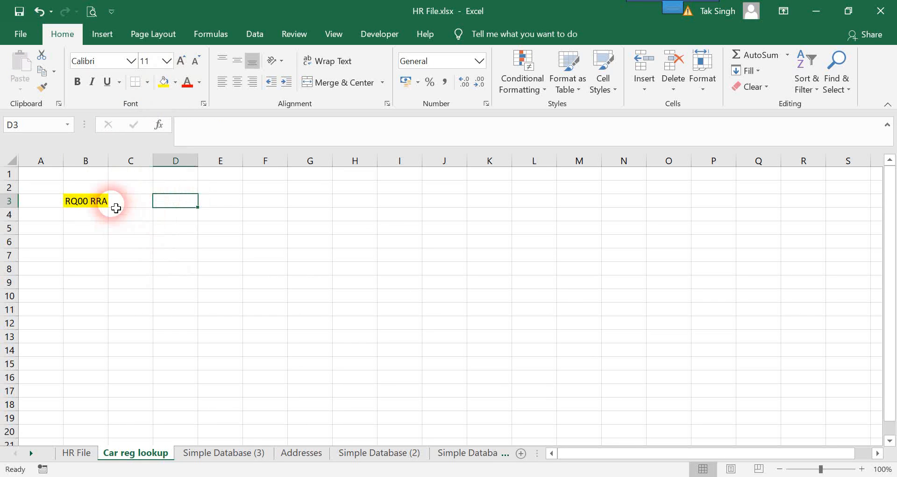
{"action": "double_click", "coordinate": [108, 164]}
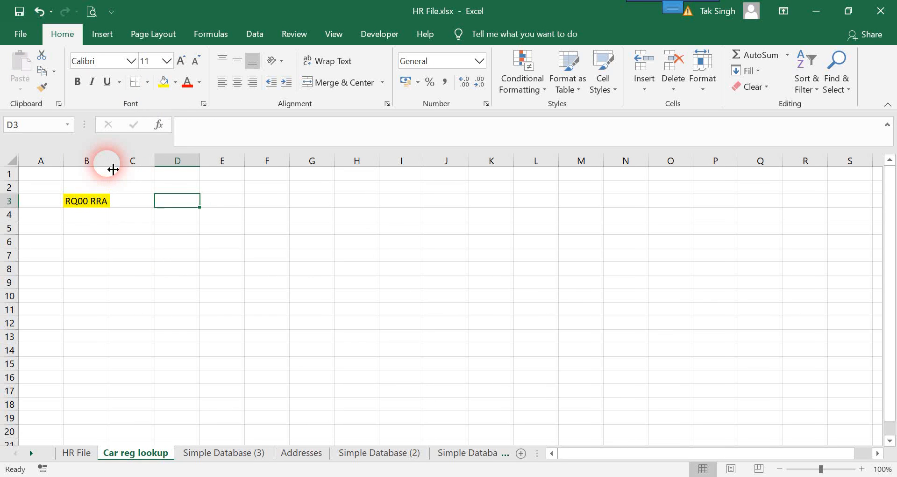
Begin an INDEX formula in cell D3 with the HR File range D1:I201 as its array
{"action": "double_click", "coordinate": [193, 209]}
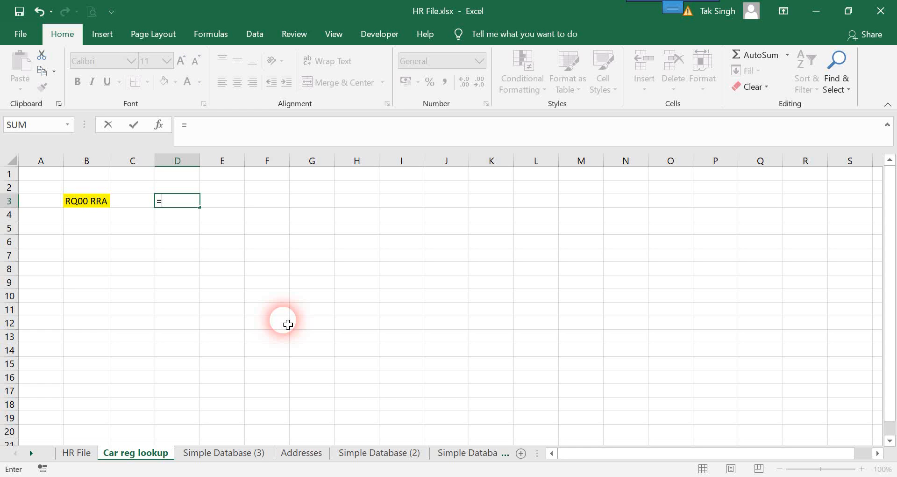
{"action": "type", "text": "Index"}
{"action": "key", "text": "Tab"}
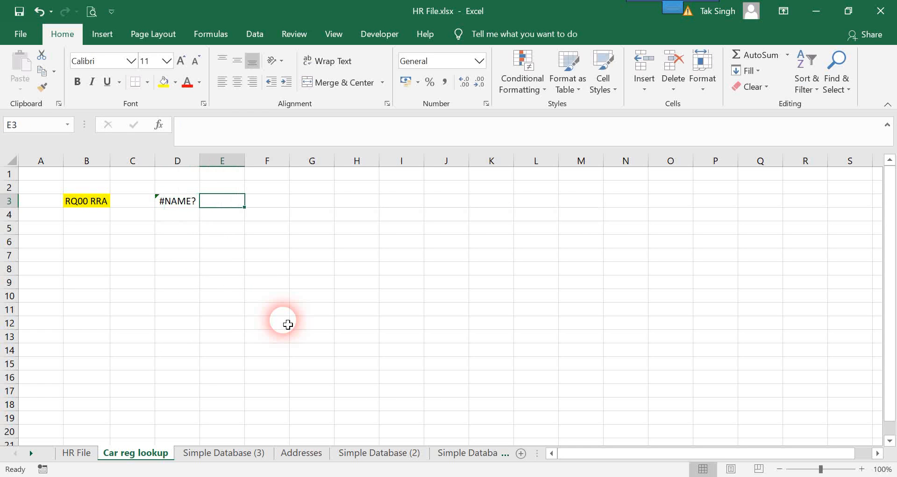
{"action": "left_click", "coordinate": [191, 202]}
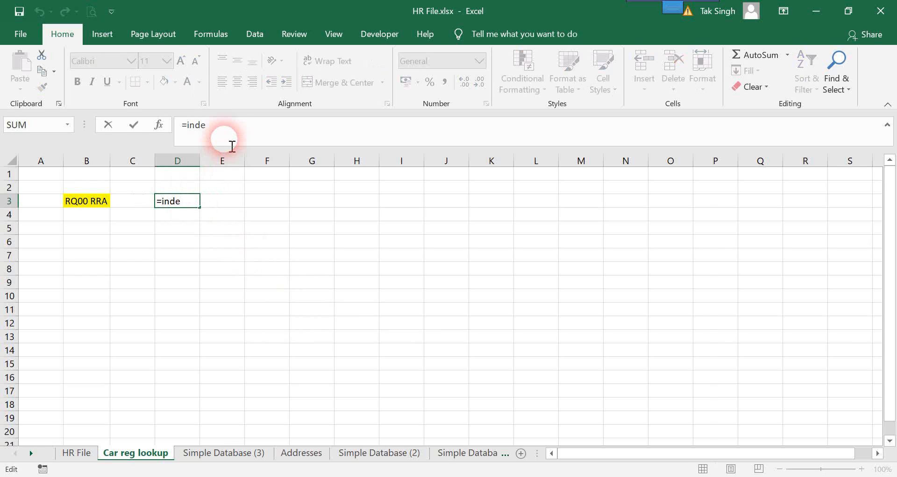
{"action": "type", "text": "X("}
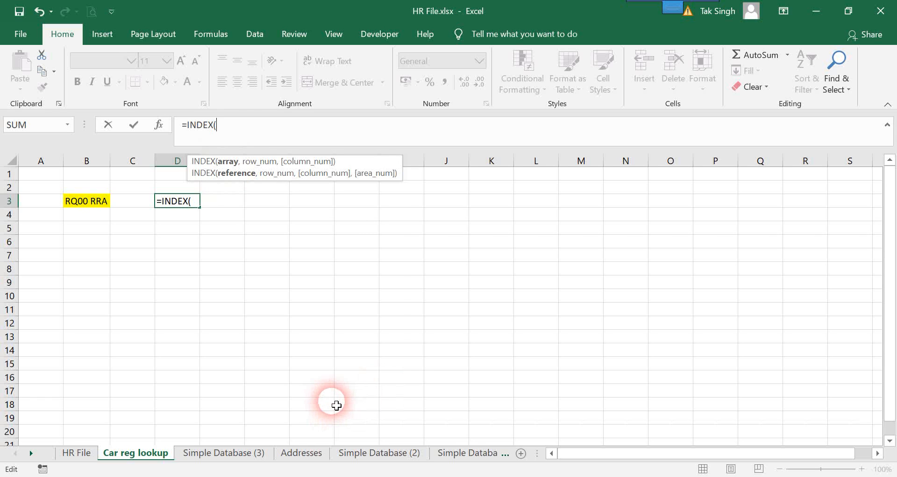
{"action": "left_click", "coordinate": [77, 452]}
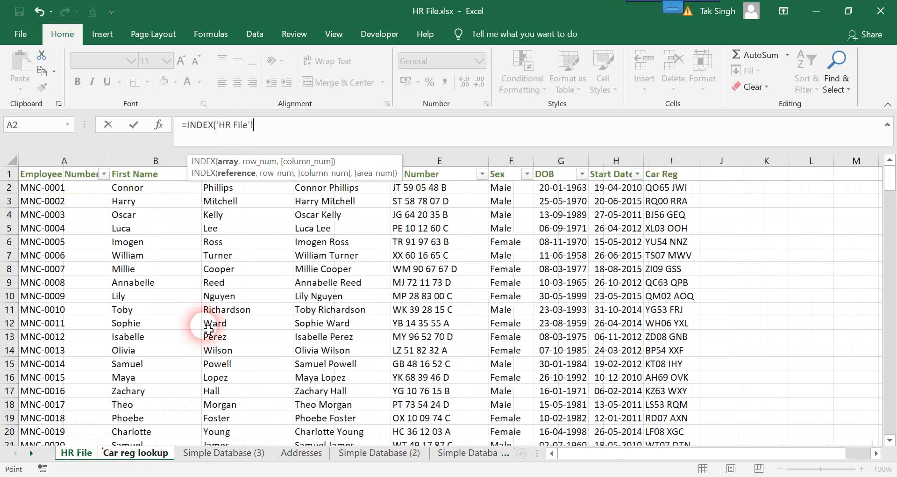
{"action": "left_click", "coordinate": [440, 179]}
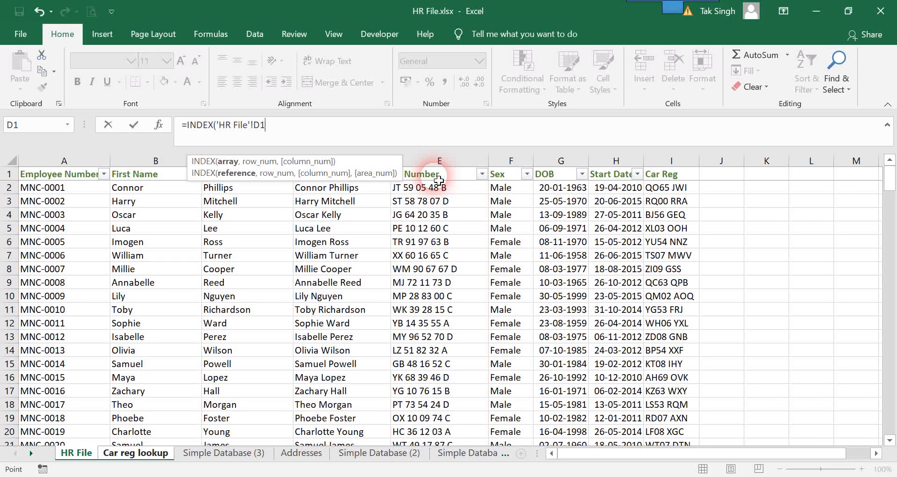
{"action": "key", "text": "ctrl+shift+Right"}
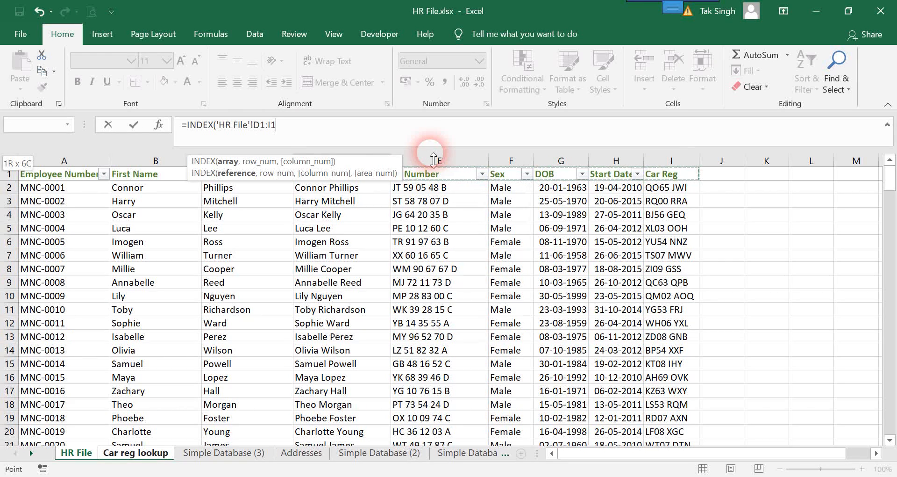
{"action": "key", "text": "ctrl+shift+Down"}
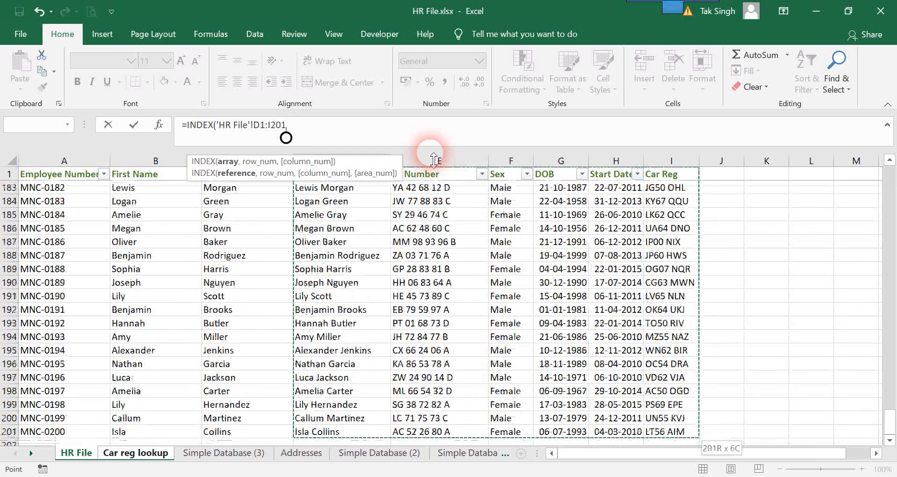
{"action": "type", "text": ","}
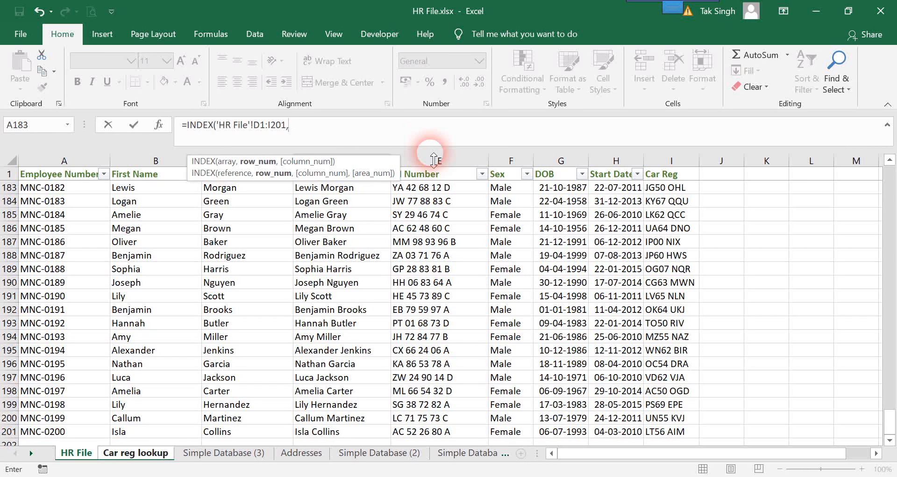
Nest a MATCH function as the row number of the INDEX formula in D3, with B3 as its lookup value
{"action": "type", "text": "MAT"}
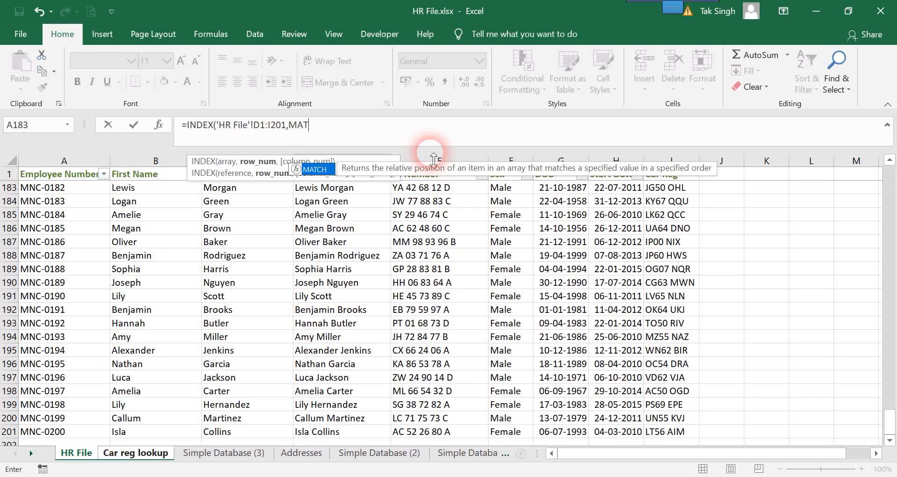
{"action": "key", "text": "Return"}
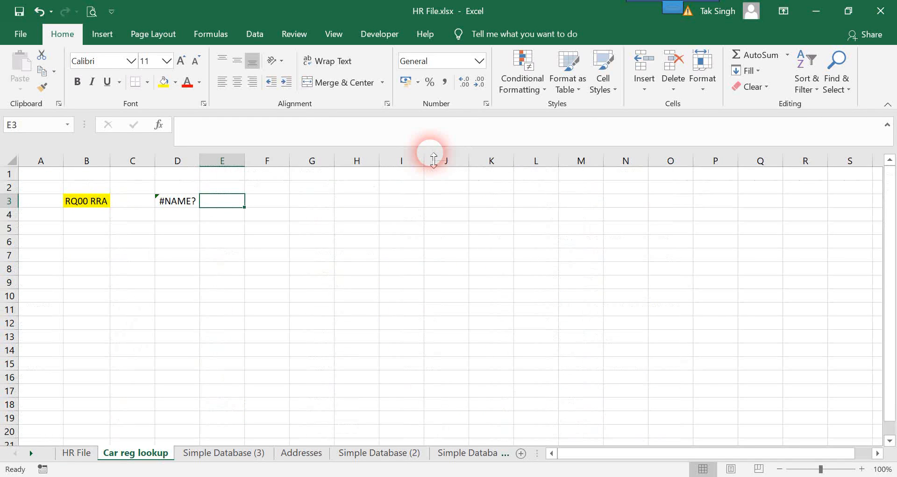
{"action": "left_click", "coordinate": [194, 215]}
{"action": "left_click", "coordinate": [196, 207]}
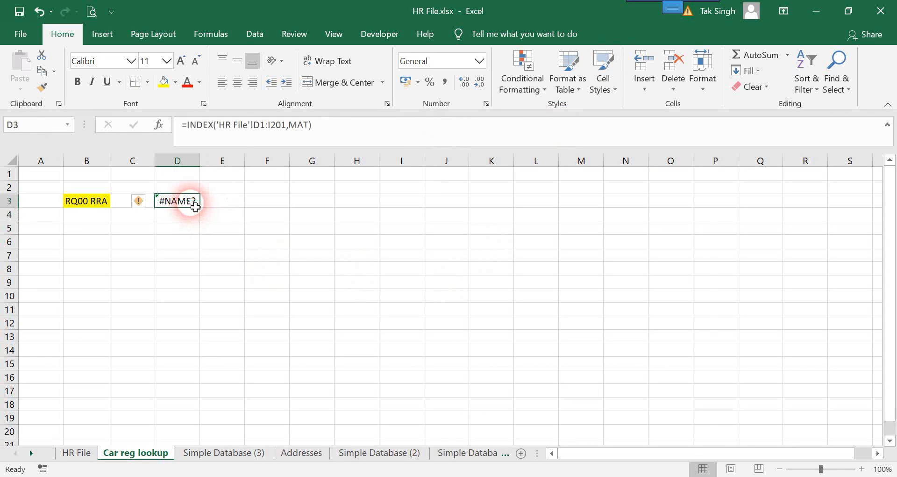
{"action": "double_click", "coordinate": [196, 206]}
{"action": "left_click", "coordinate": [309, 124]}
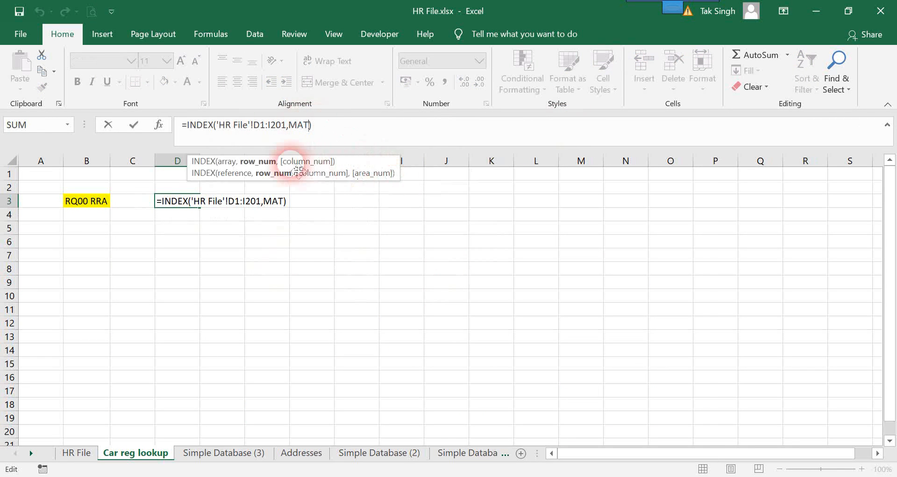
{"action": "type", "text": "C"}
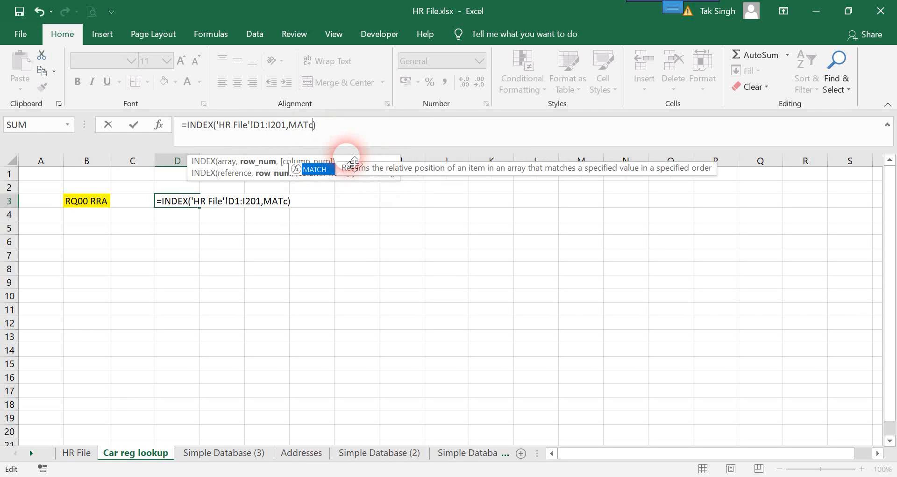
{"action": "key", "text": "Tab"}
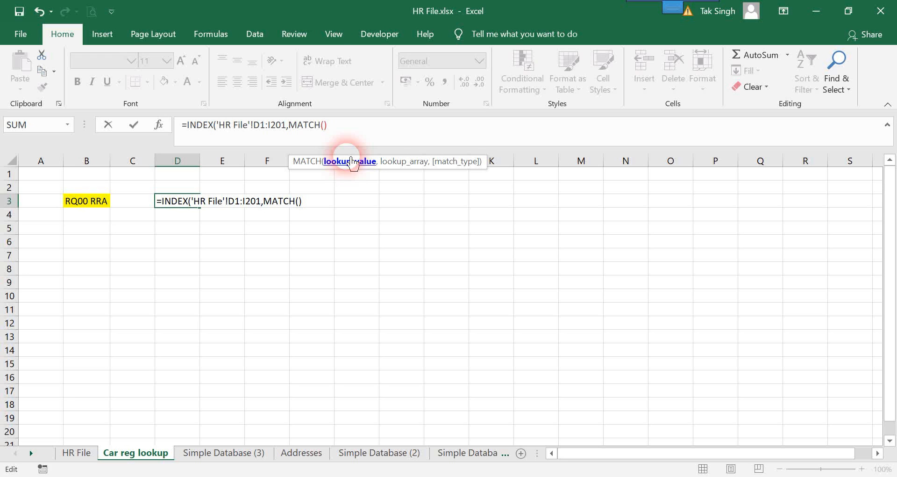
{"action": "left_click", "coordinate": [81, 202]}
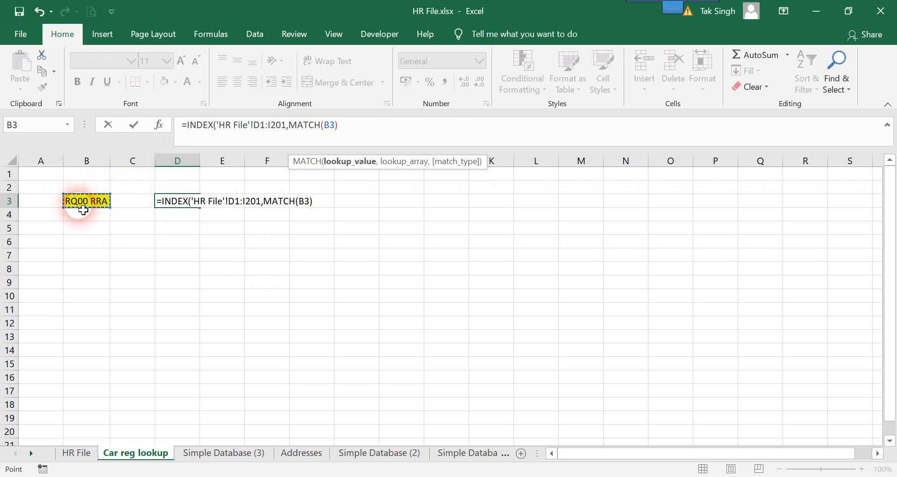
{"action": "type", "text": ","}
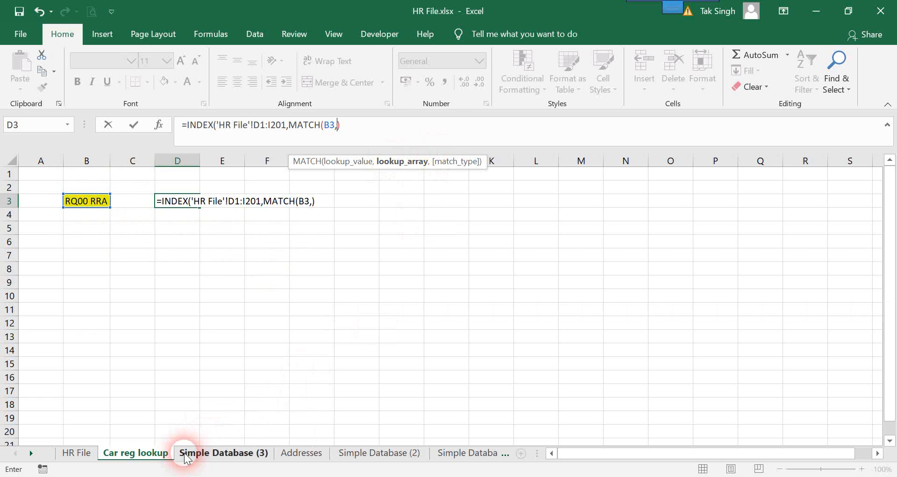
Set the MATCH lookup array to the whole Car Reg column I of the HR File sheet and close the function
{"action": "left_click", "coordinate": [77, 453]}
{"action": "left_click", "coordinate": [673, 174]}
{"action": "key", "text": "ctrl+space"}
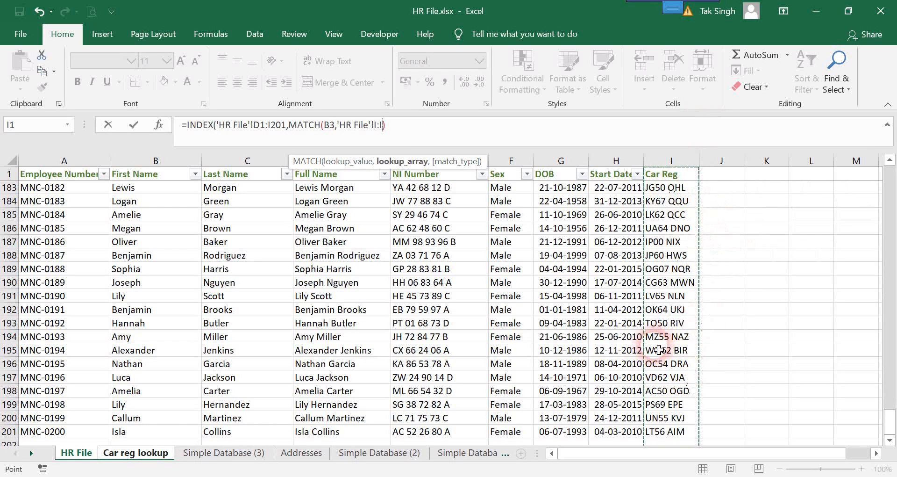
{"action": "left_click", "coordinate": [374, 146]}
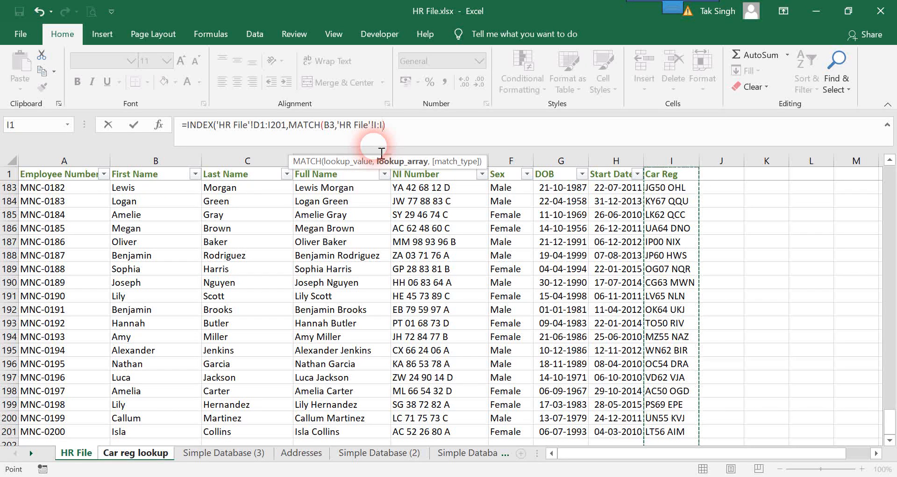
{"action": "type", "text": ")"}
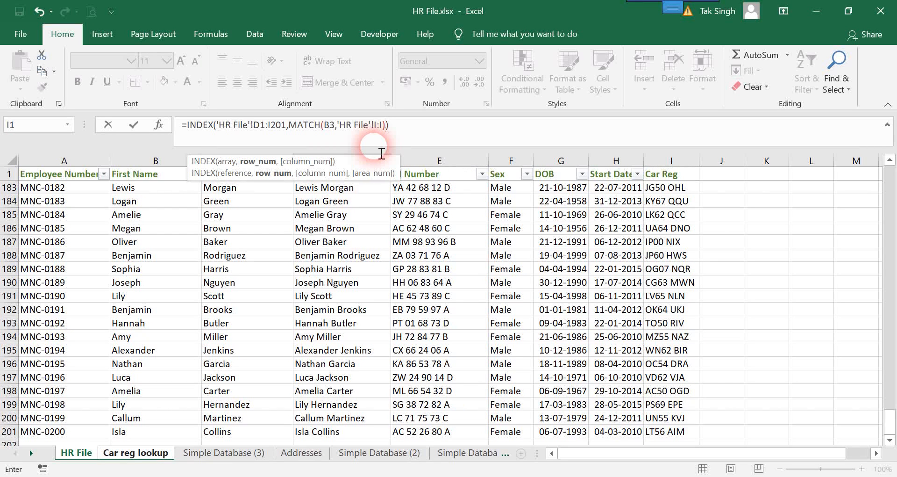
Set the INDEX column number to 1 and enter the completed formula in D3
{"action": "type", "text": ",1"}
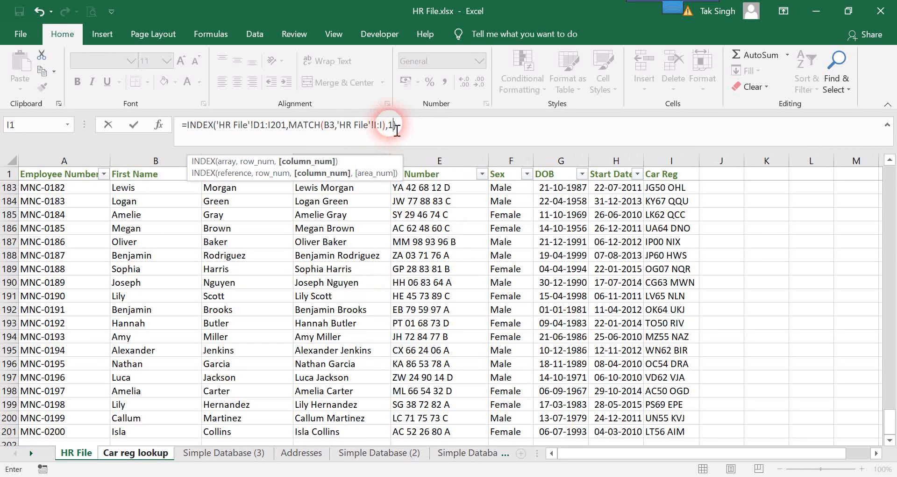
{"action": "left_click", "coordinate": [427, 133]}
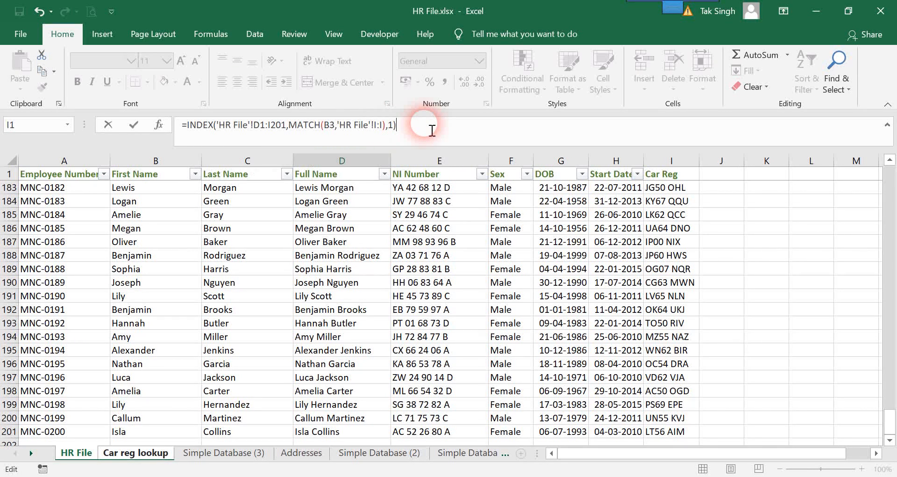
{"action": "key", "text": "Return"}
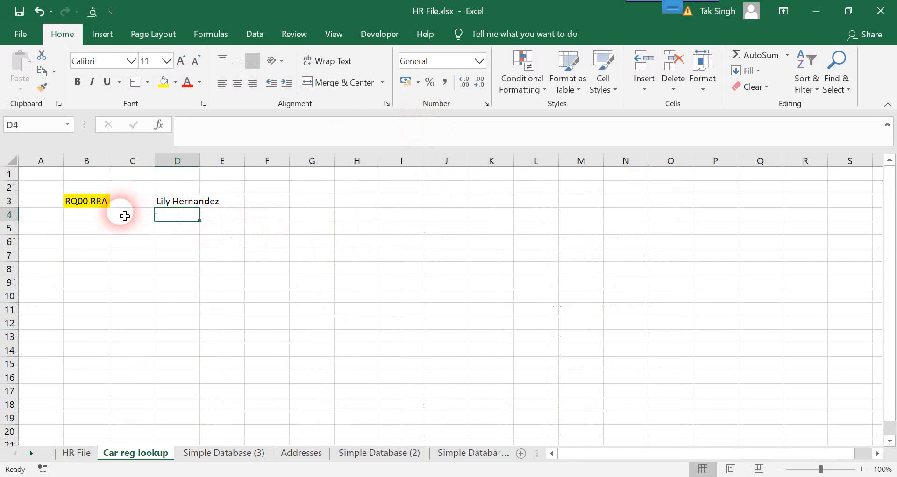